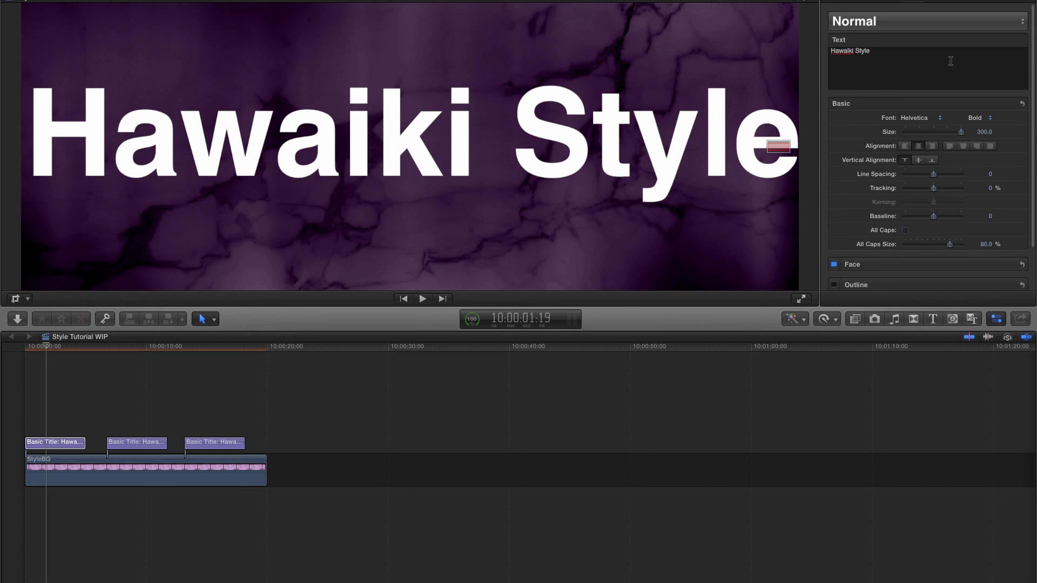
# Try Regular font weight on the title, restore Bold, then show the Hawaiki Style effects
pyautogui.click(979, 118)
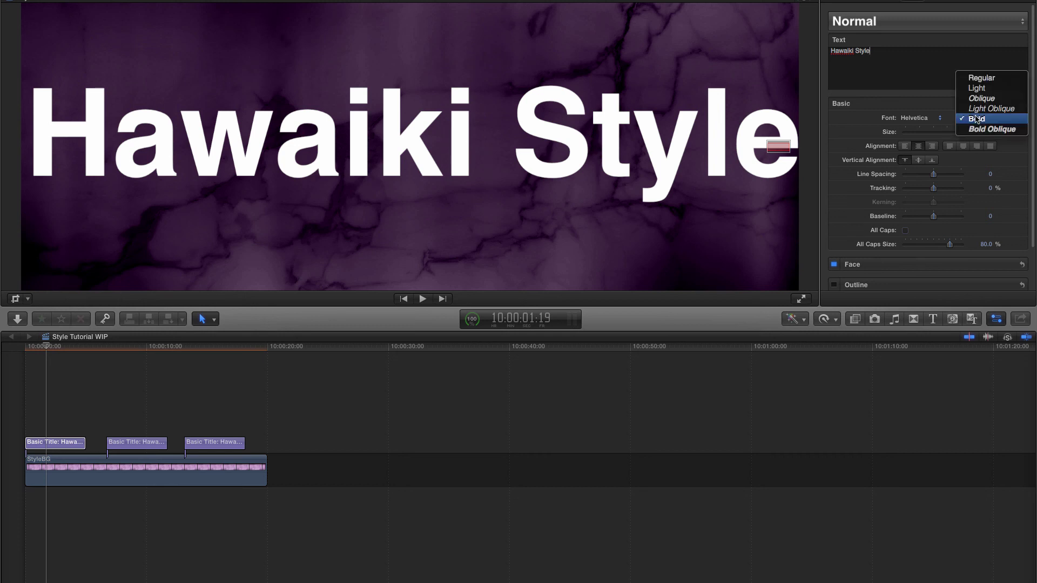
pyautogui.click(977, 78)
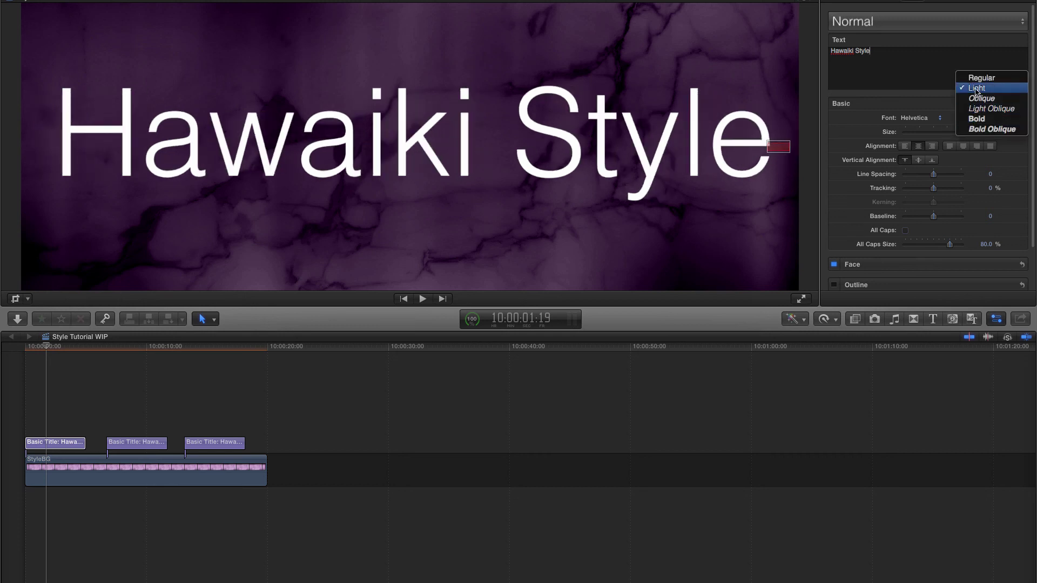
pyautogui.click(979, 120)
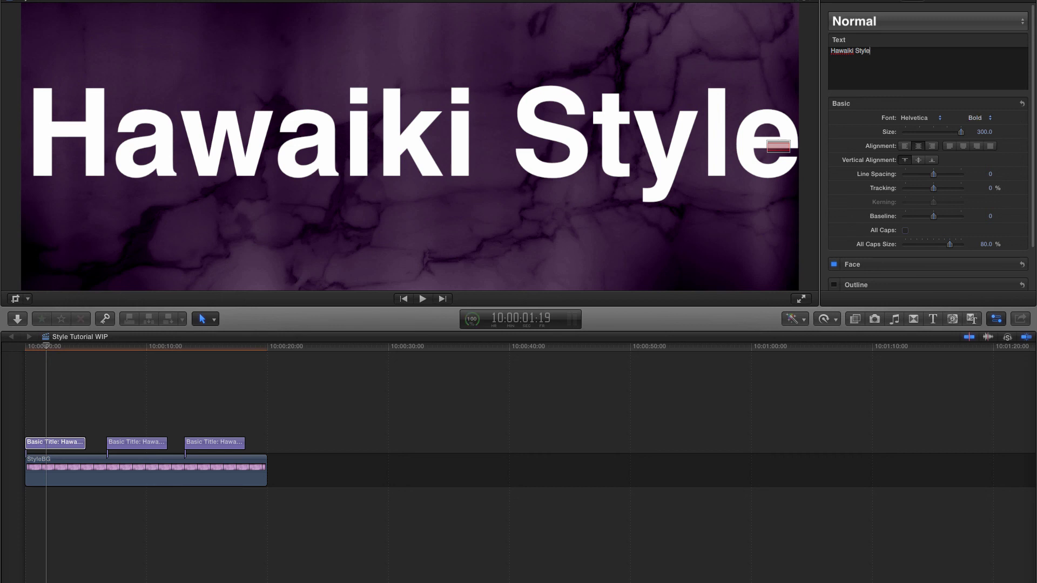
pyautogui.press('super+5')
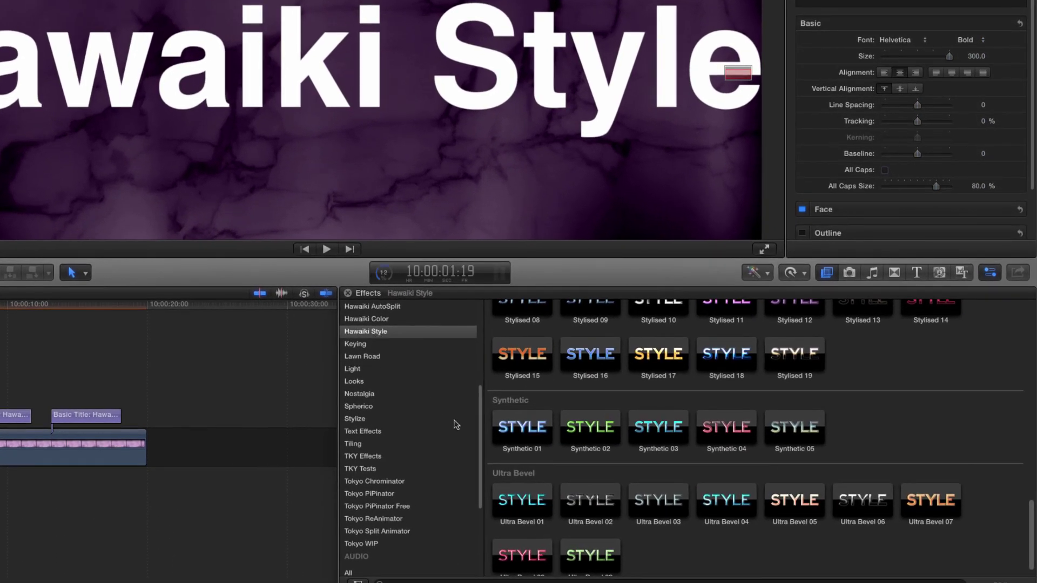
pyautogui.scroll(2, 491, 412)
pyautogui.scroll(-3, 481, 421)
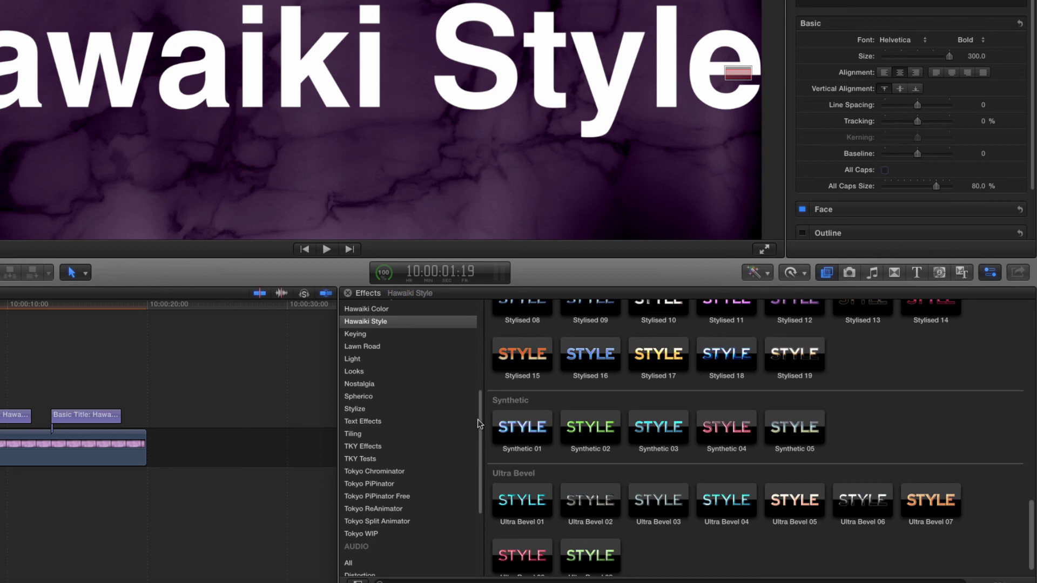
pyautogui.moveTo(1033, 517); pyautogui.dragTo(1032, 302)
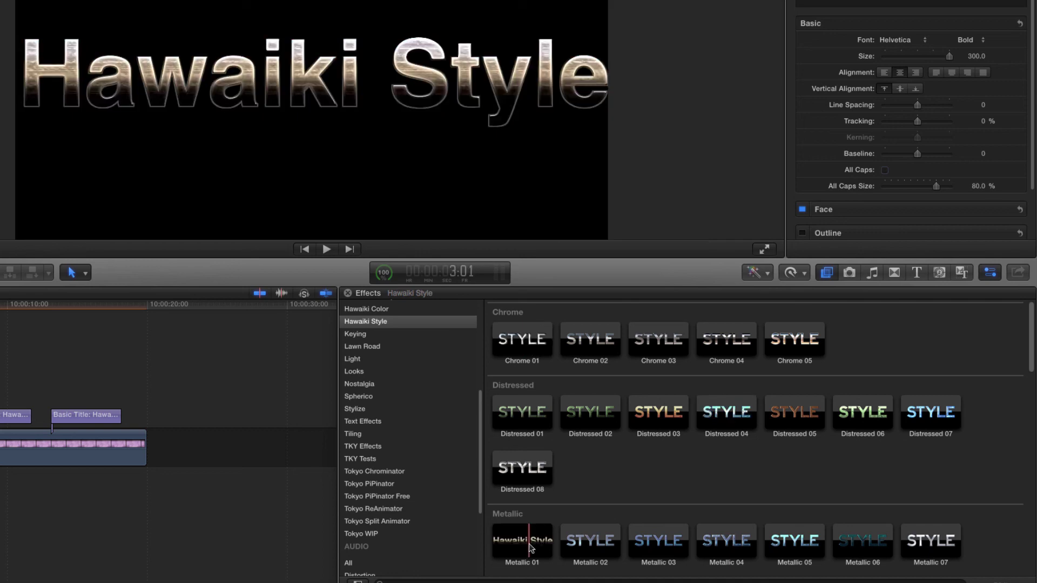
pyautogui.scroll(-5, 729, 357)
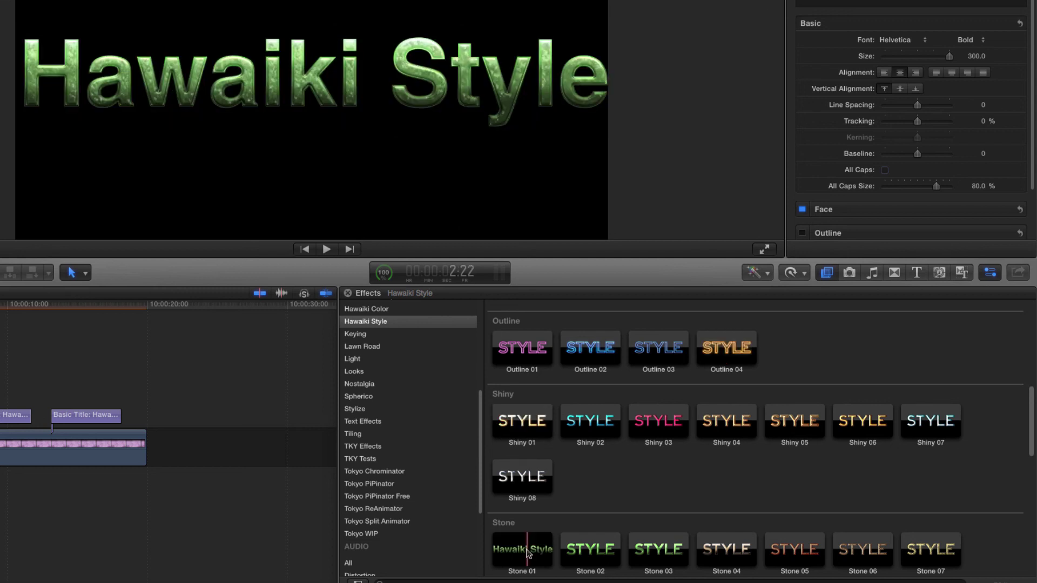
pyautogui.scroll(-6, 596, 388)
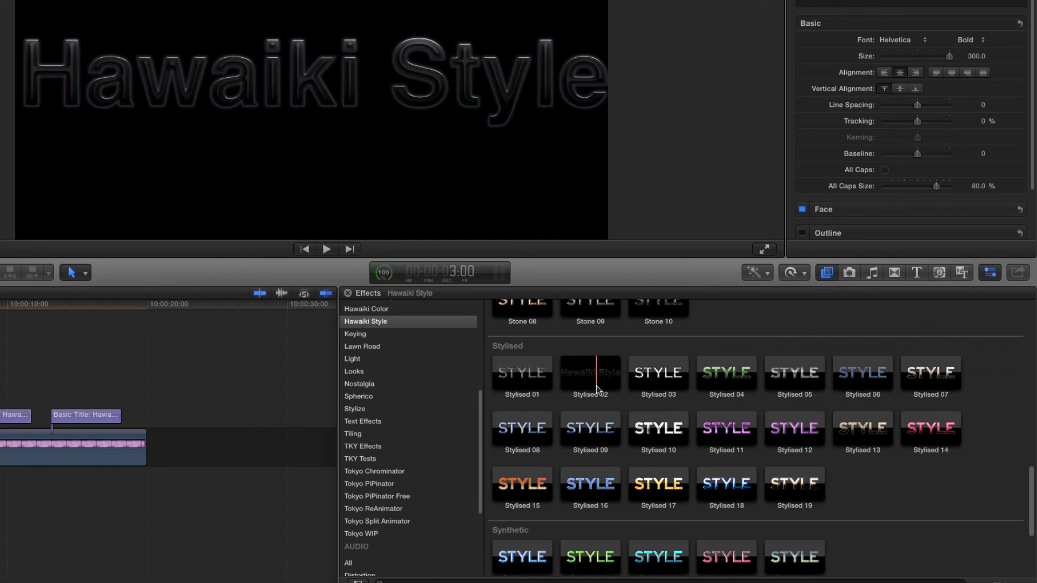
pyautogui.scroll(-5, 597, 388)
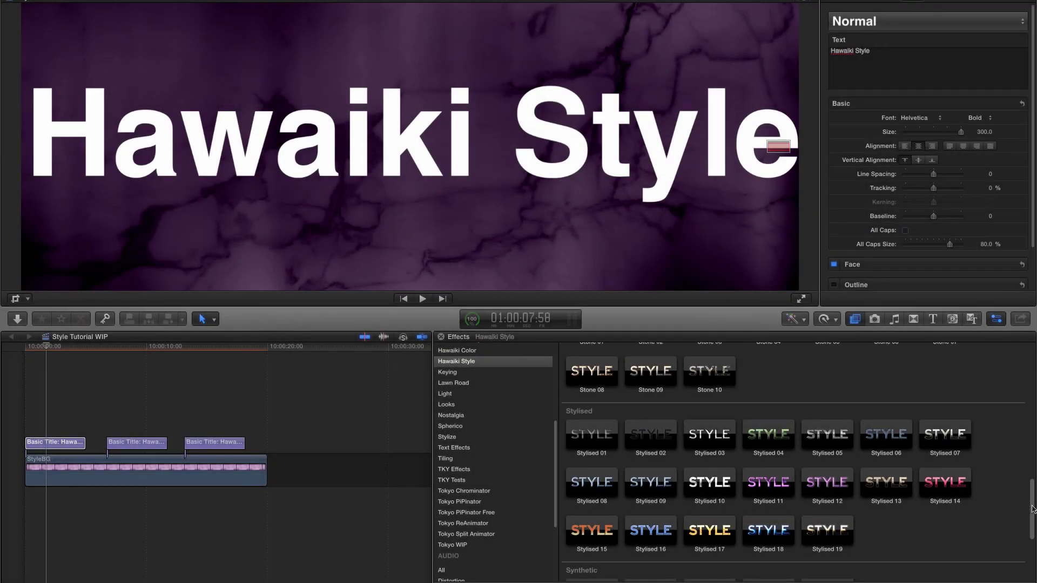
# Apply the Shiny 08 effect to the first Basic Title clip and select that clip
pyautogui.scroll(2, 1032, 501)
pyautogui.scroll(5, 1031, 501)
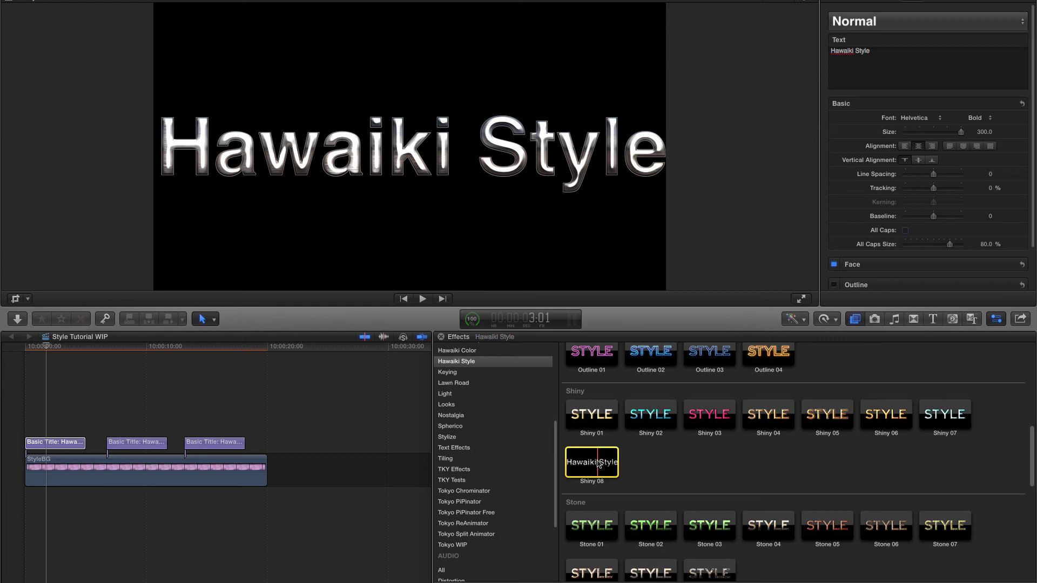
pyautogui.moveTo(593, 463); pyautogui.dragTo(50, 444)
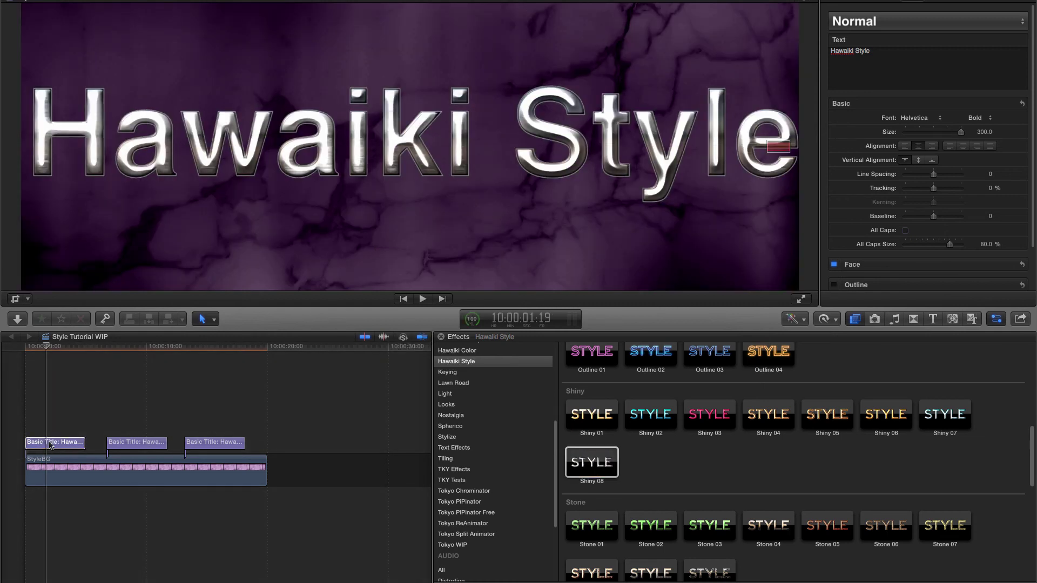
pyautogui.click(50, 445)
# Enlarge the viewer and lower the Shiny 08 Fill Selector to 4.0, keeping the 10 Fill preset
pyautogui.click(950, 2)
pyautogui.moveTo(588, 329); pyautogui.dragTo(589, 466)
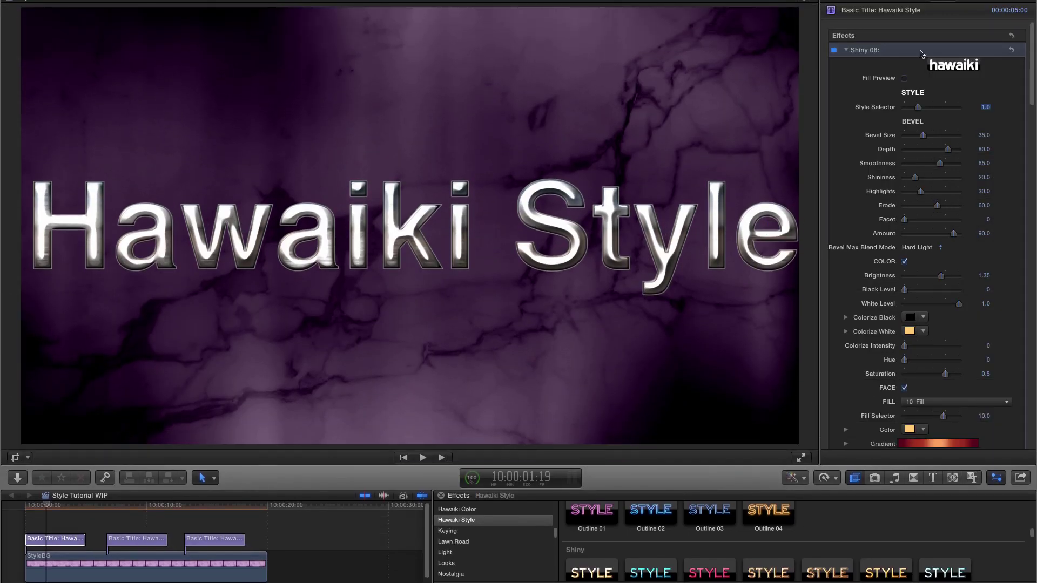
pyautogui.click(866, 52)
pyautogui.moveTo(1035, 76); pyautogui.dragTo(1032, 129)
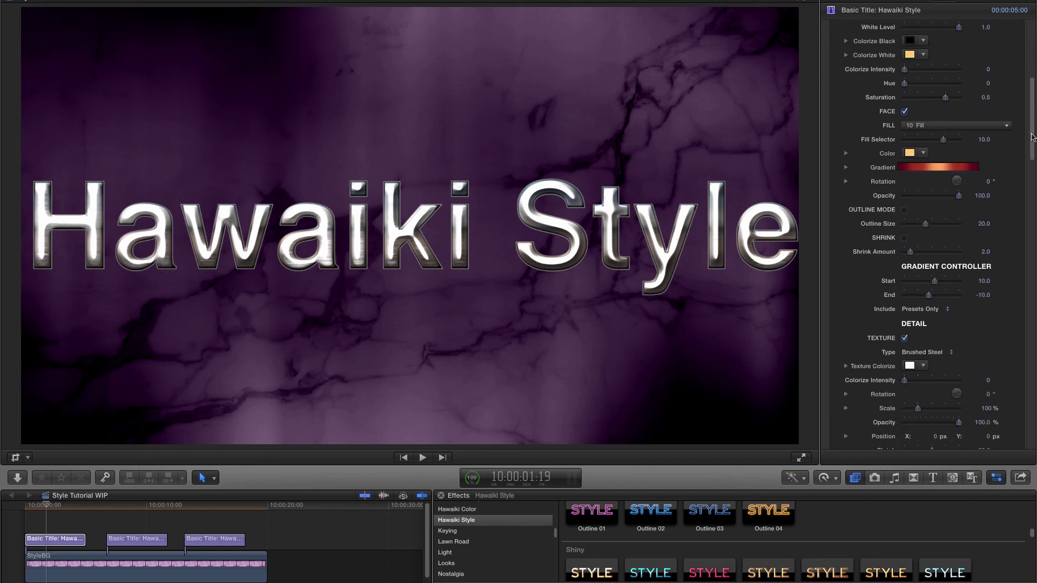
pyautogui.click(951, 125)
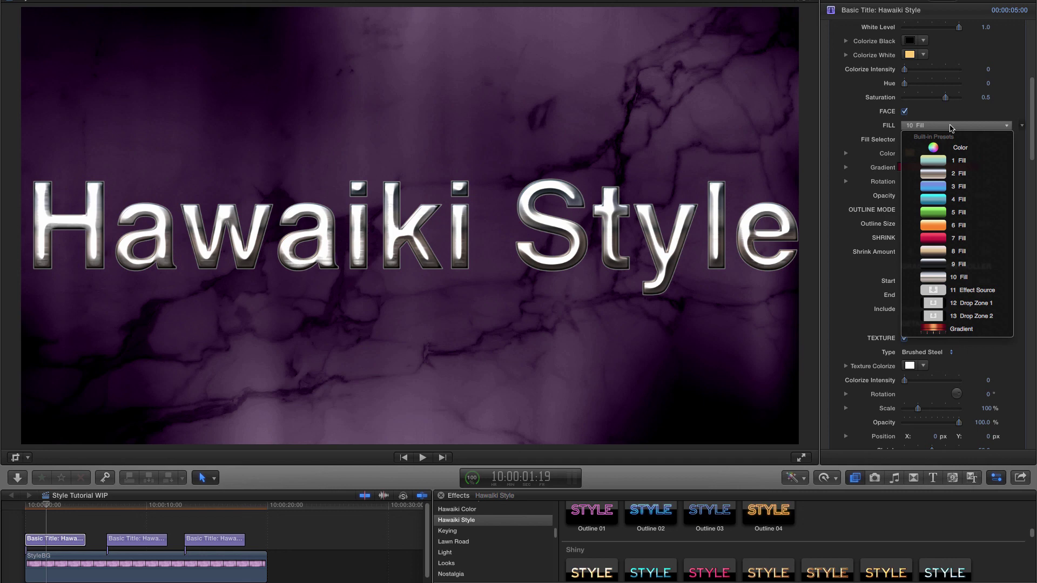
pyautogui.click(950, 126)
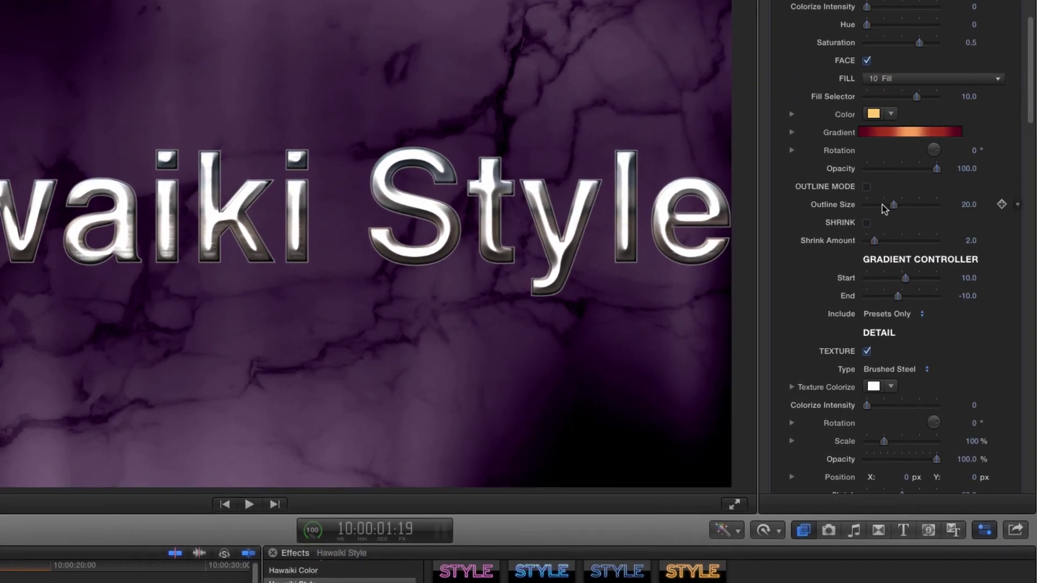
pyautogui.moveTo(915, 97); pyautogui.dragTo(886, 100)
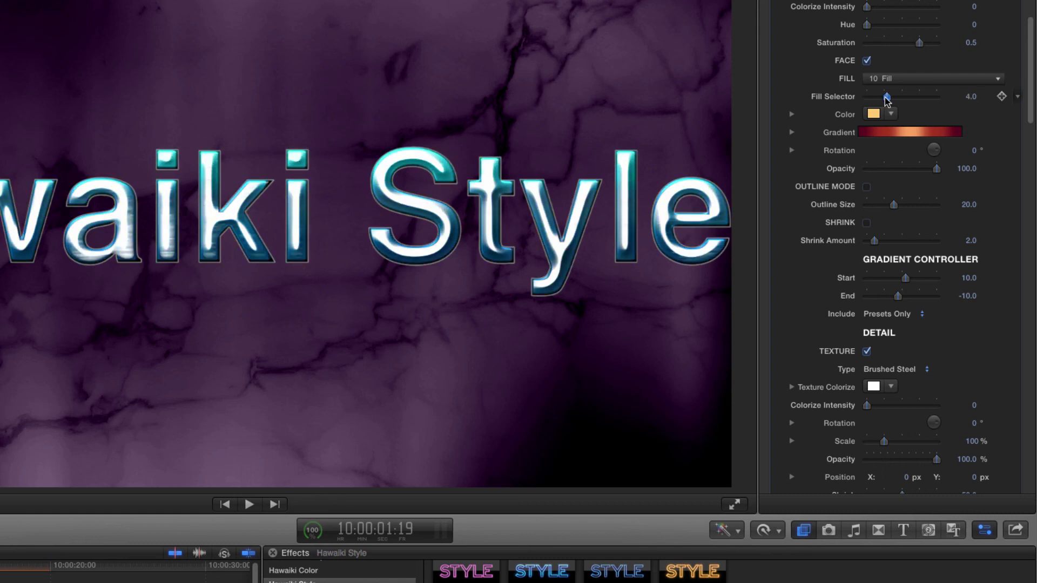
# Set the Bevel Max Blend Mode to Multiply
pyautogui.scroll(10, 889, 97)
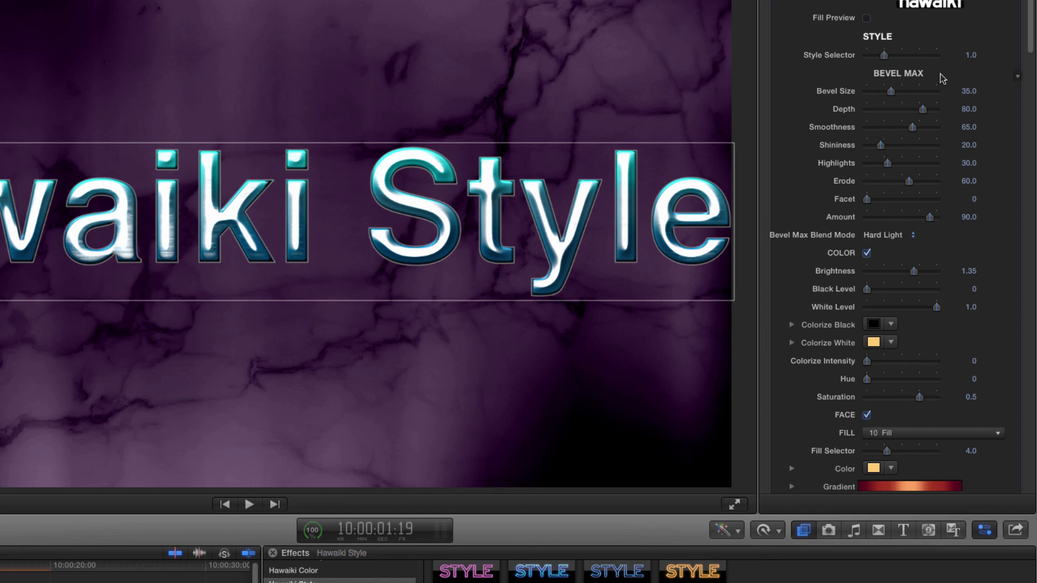
pyautogui.click(884, 235)
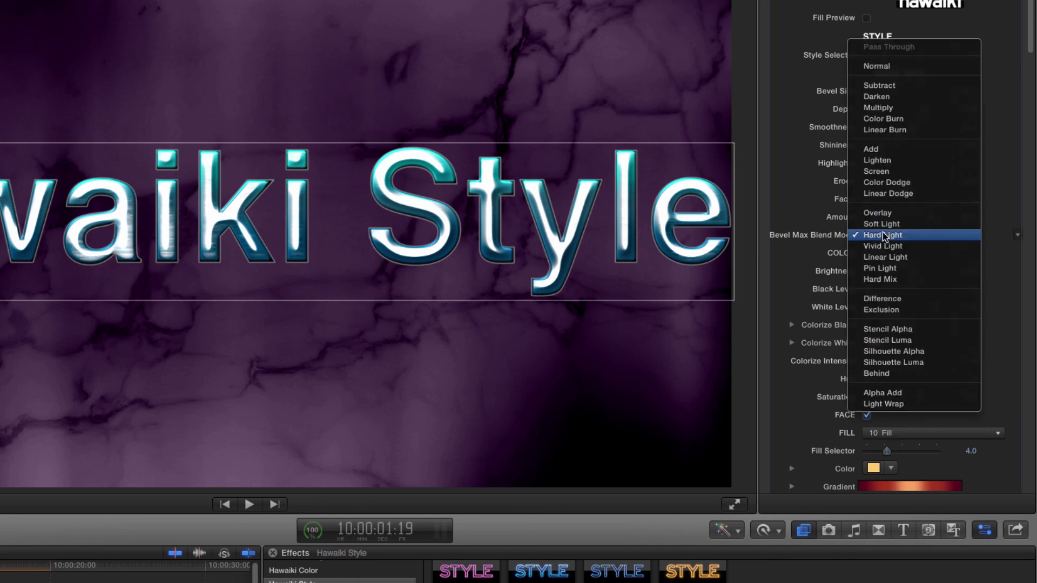
pyautogui.click(888, 107)
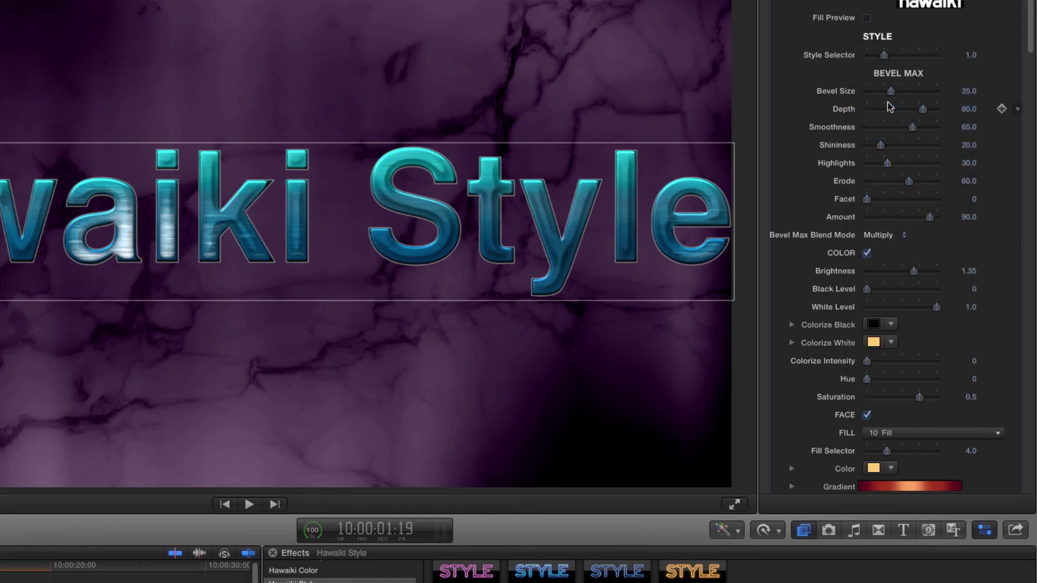
# Enter Bevel Size 50, Shininess 25, Highlights 50, Erode 25 and Facet 100
pyautogui.click(969, 91)
pyautogui.write('50')
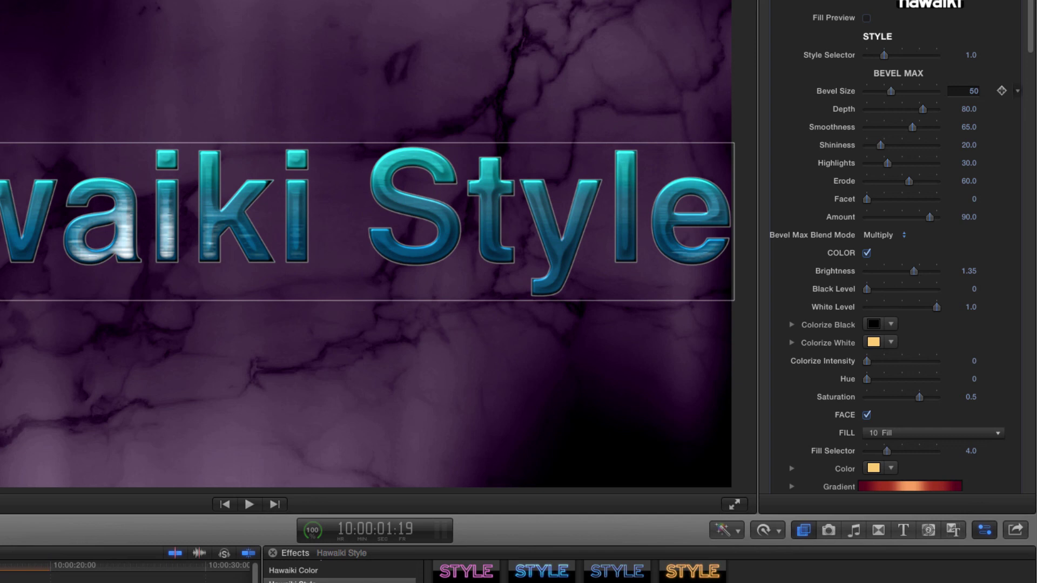
pyautogui.press('Tab')
pyautogui.press('Tab')
pyautogui.press('Tab')
pyautogui.write('25')
pyautogui.press('Tab')
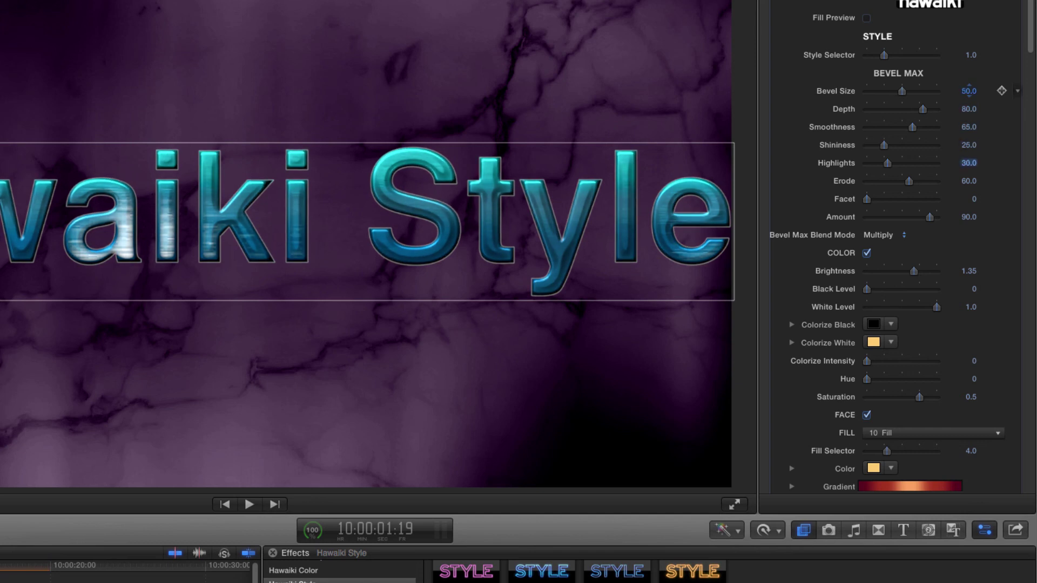
pyautogui.write('50')
pyautogui.press('Return')
pyautogui.press('Tab')
pyautogui.write('25')
pyautogui.press('Tab')
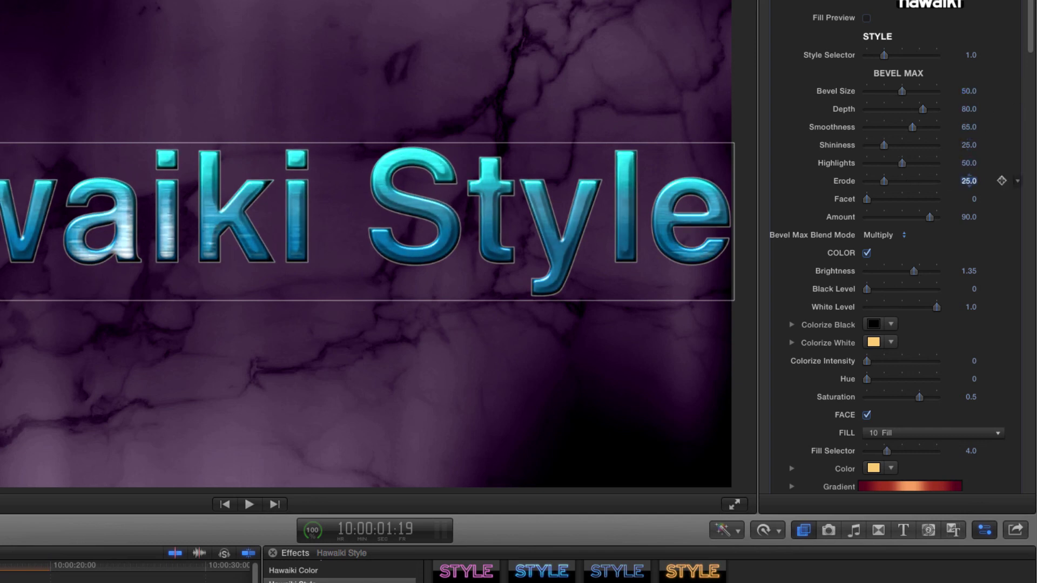
pyautogui.write('100')
pyautogui.press('Return')
pyautogui.press('Tab')
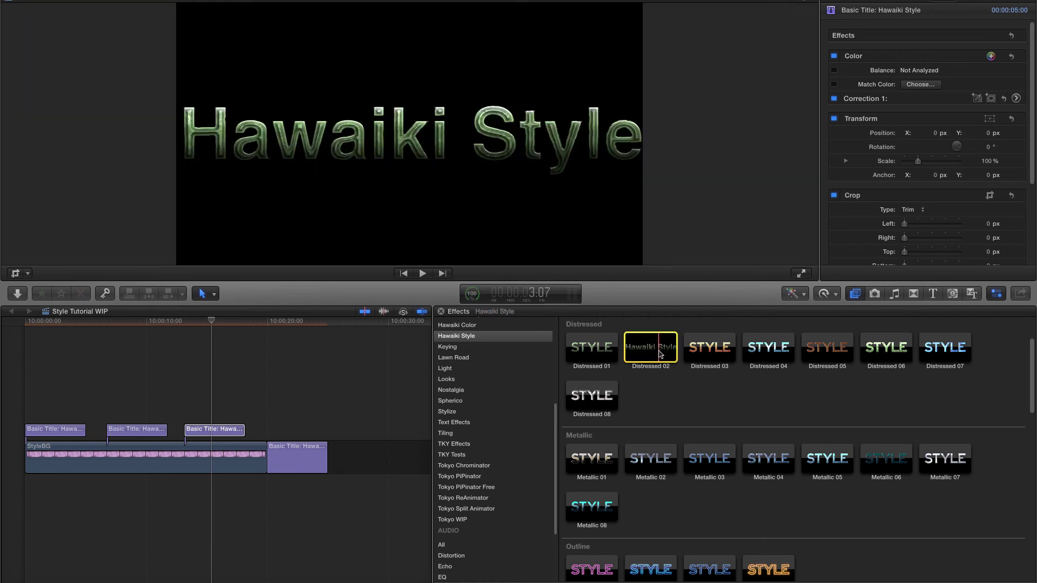
# Apply Distressed 02 to the third Basic Title clip, enlarge the viewer, and lower Erode to 60
pyautogui.moveTo(660, 355); pyautogui.dragTo(213, 431)
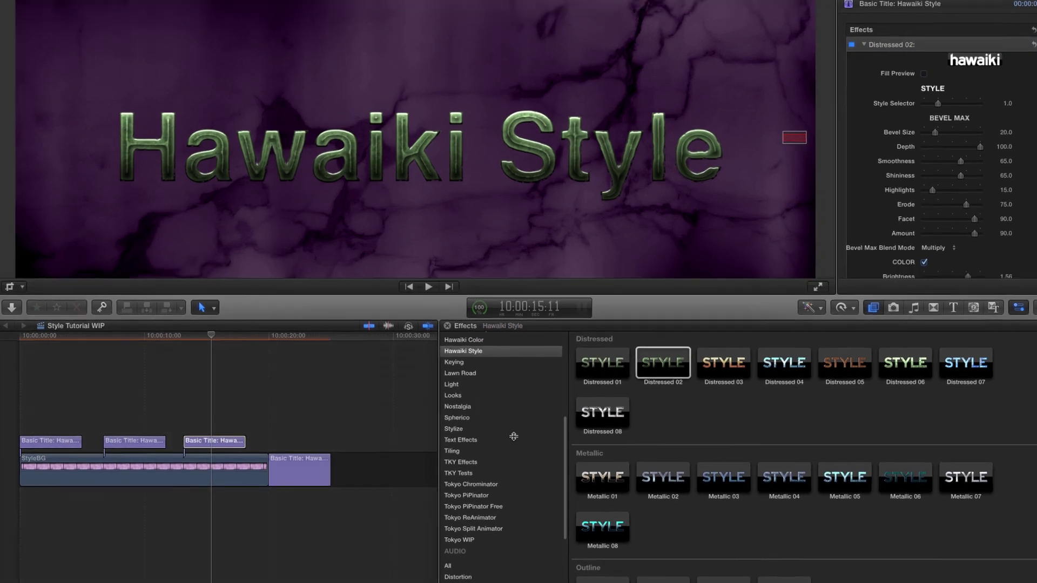
pyautogui.moveTo(493, 281); pyautogui.dragTo(493, 392)
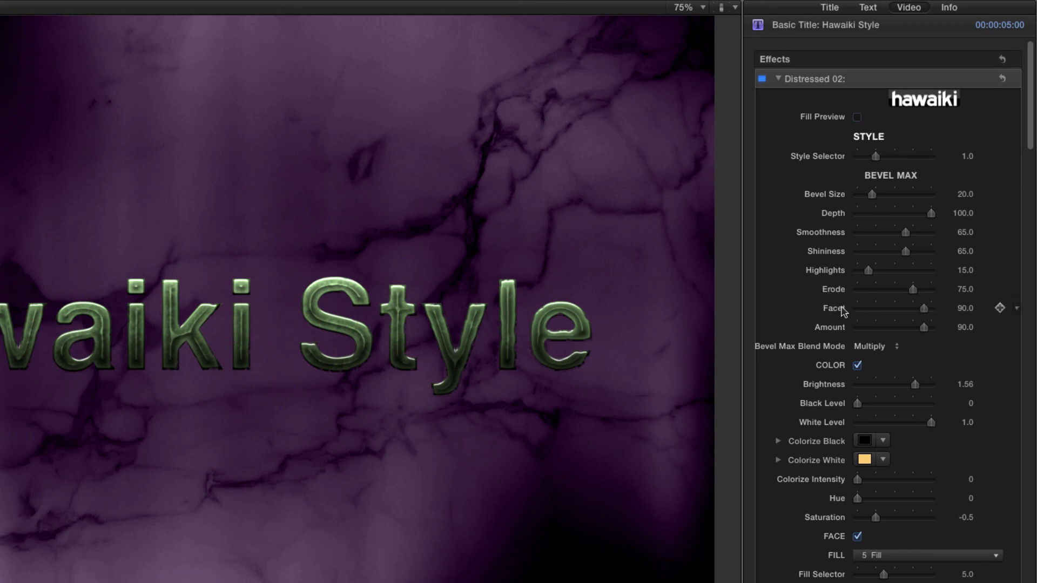
pyautogui.moveTo(913, 291); pyautogui.dragTo(924, 309)
# Show the preview at 100%, widen Erosion Width to 39.25, then switch erosion off
pyautogui.moveTo(1032, 130); pyautogui.dragTo(1031, 330)
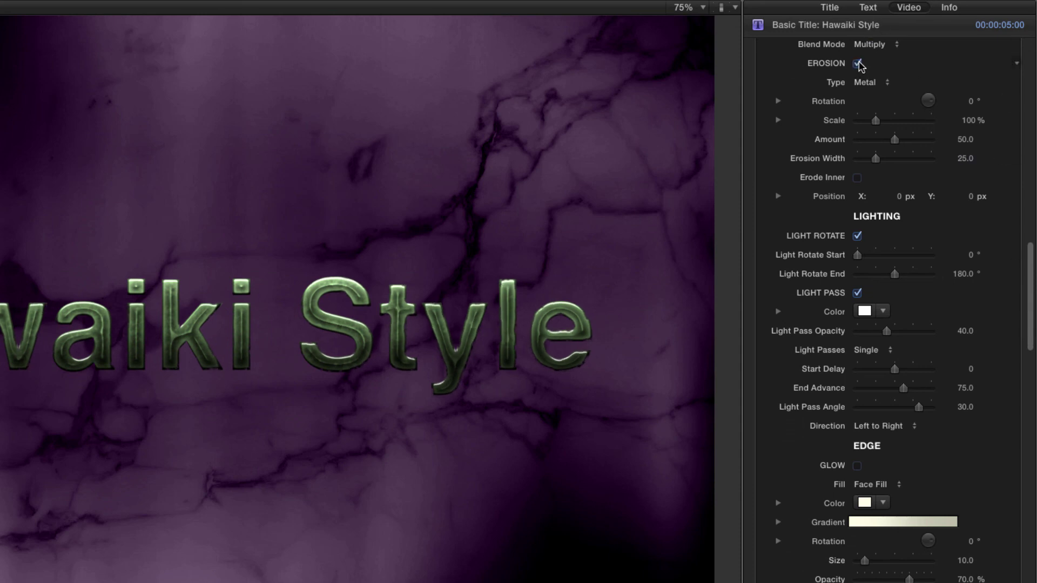
pyautogui.click(688, 7)
pyautogui.click(686, 96)
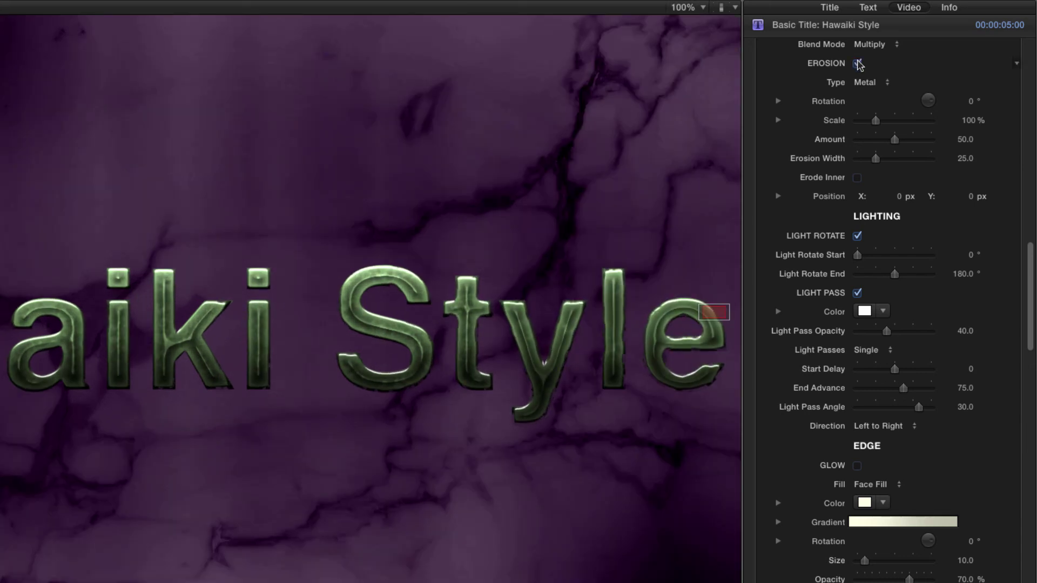
pyautogui.moveTo(876, 158)
pyautogui.mouseDown()
pyautogui.moveTo(906, 159)
pyautogui.moveTo(887, 159)
pyautogui.mouseUp()
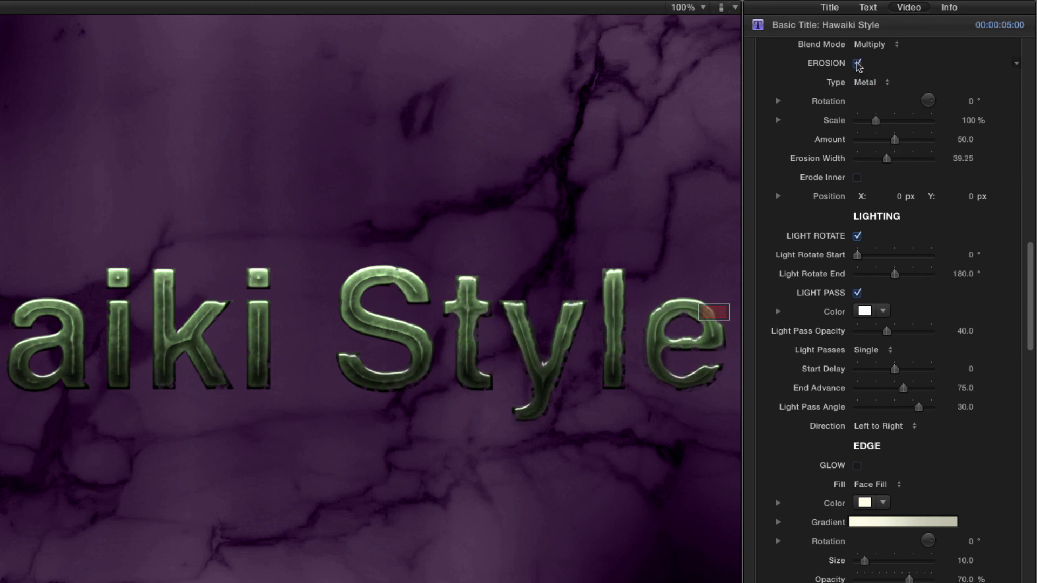
pyautogui.click(857, 64)
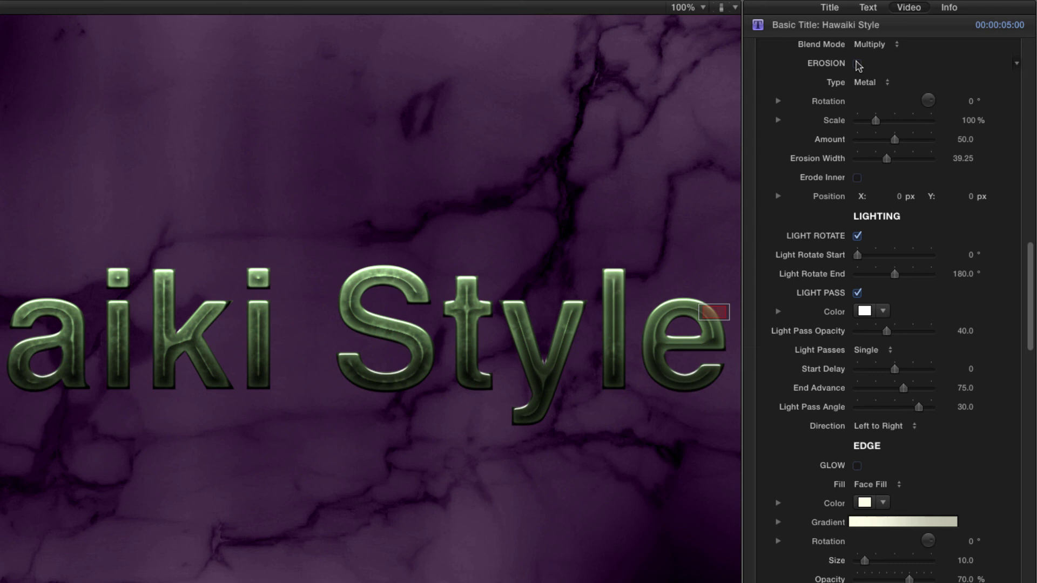
# Move the Style Selector from 1.0 to 2.0 to get the Double Bevel style
pyautogui.moveTo(1031, 315); pyautogui.dragTo(1033, 103)
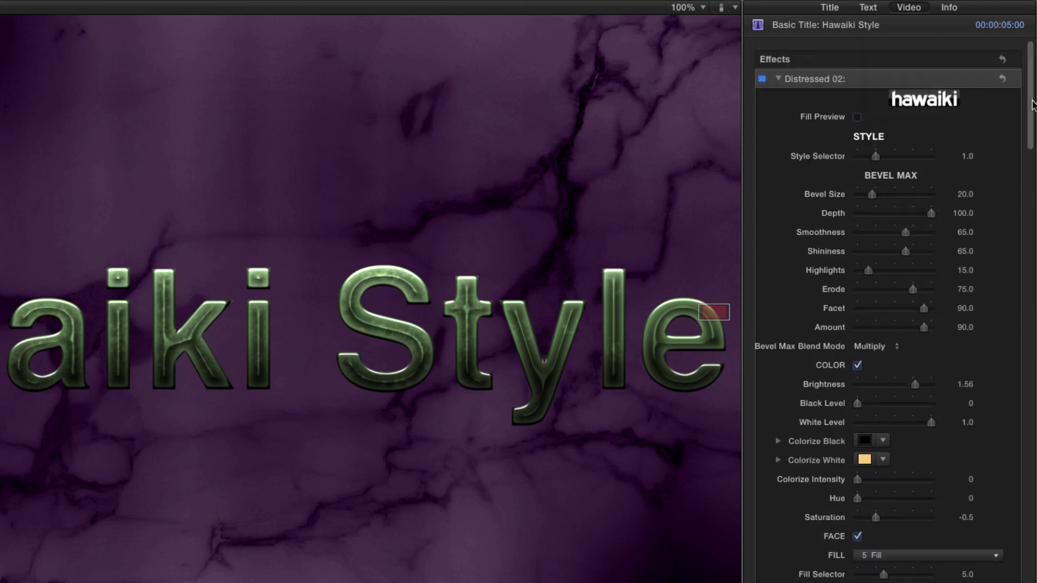
pyautogui.click(875, 157)
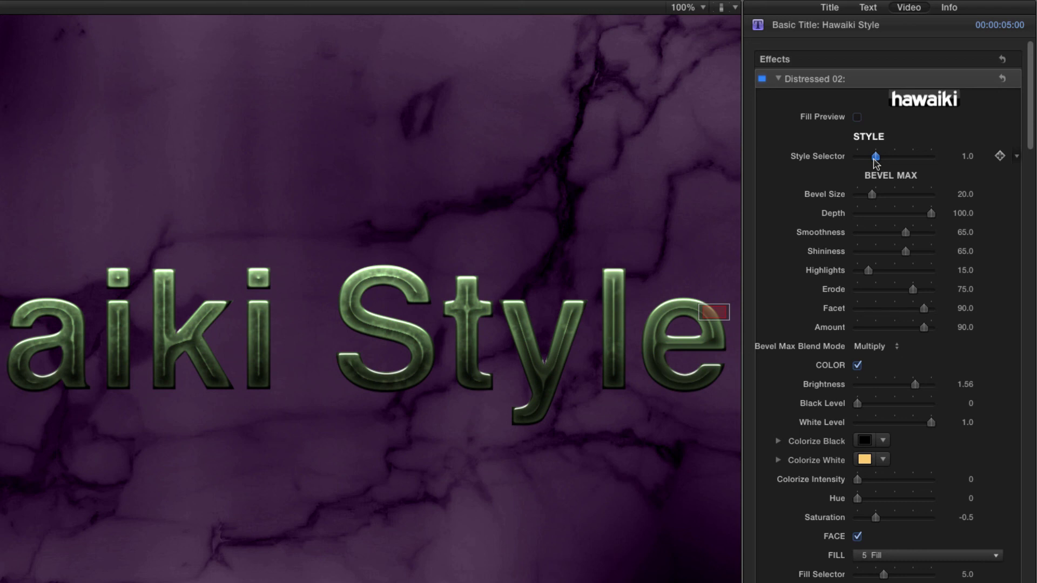
pyautogui.moveTo(876, 161); pyautogui.dragTo(895, 160)
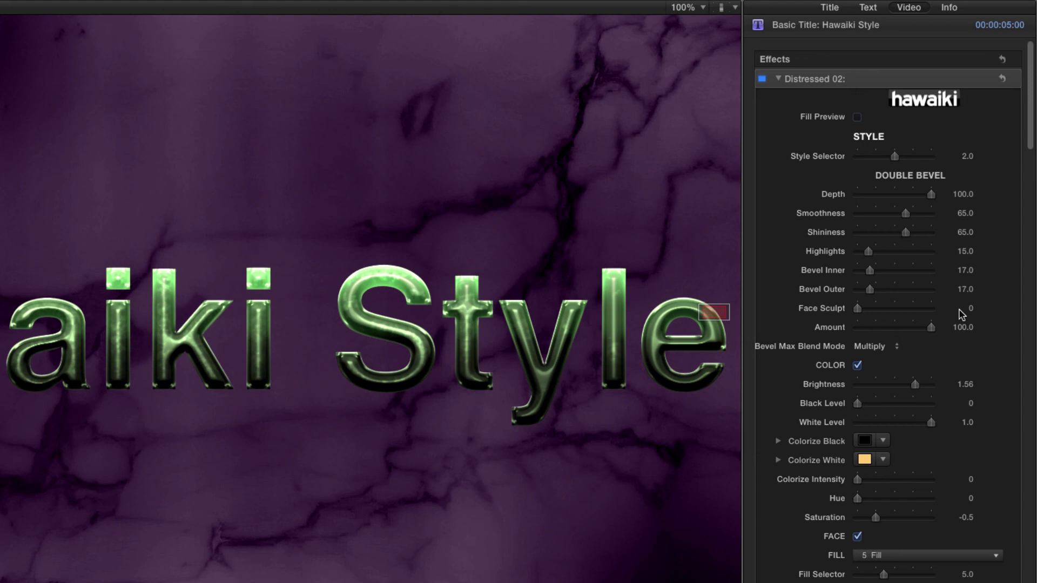
pyautogui.moveTo(1029, 135); pyautogui.dragTo(1014, 416)
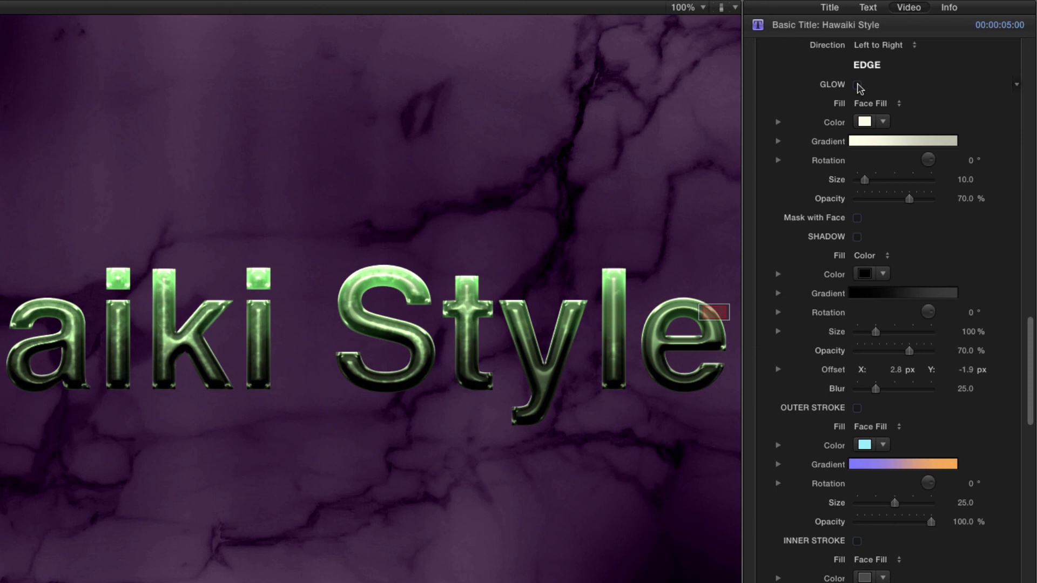
# Turn on Glow around the title, keeping its fill as Face Fill
pyautogui.click(857, 85)
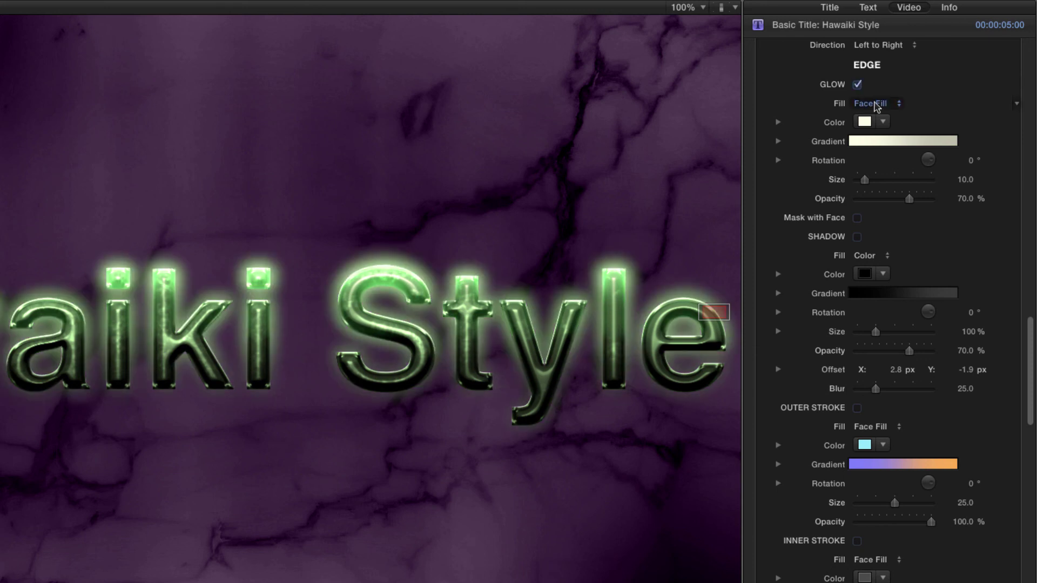
pyautogui.click(874, 103)
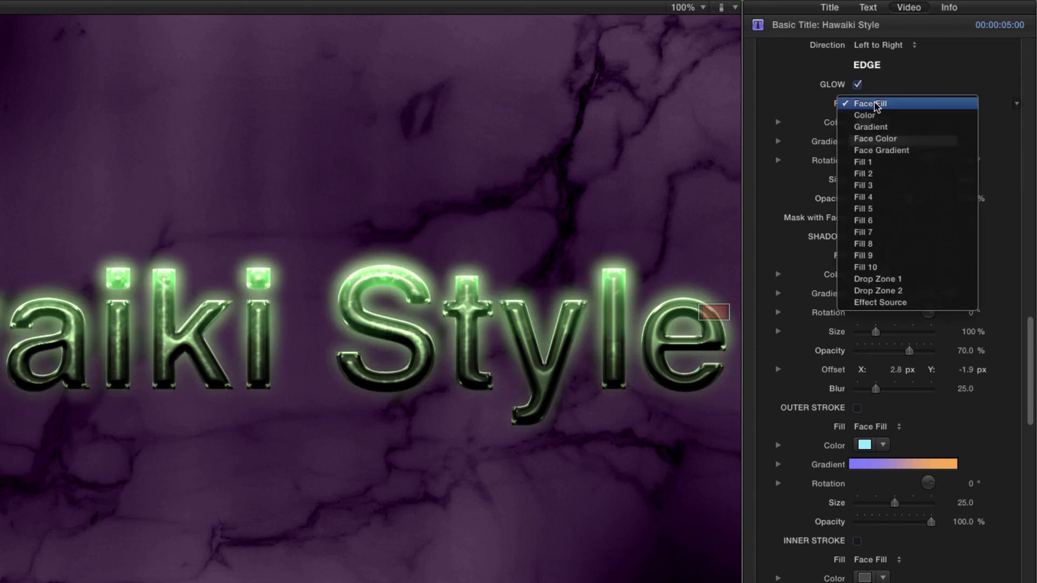
pyautogui.click(942, 104)
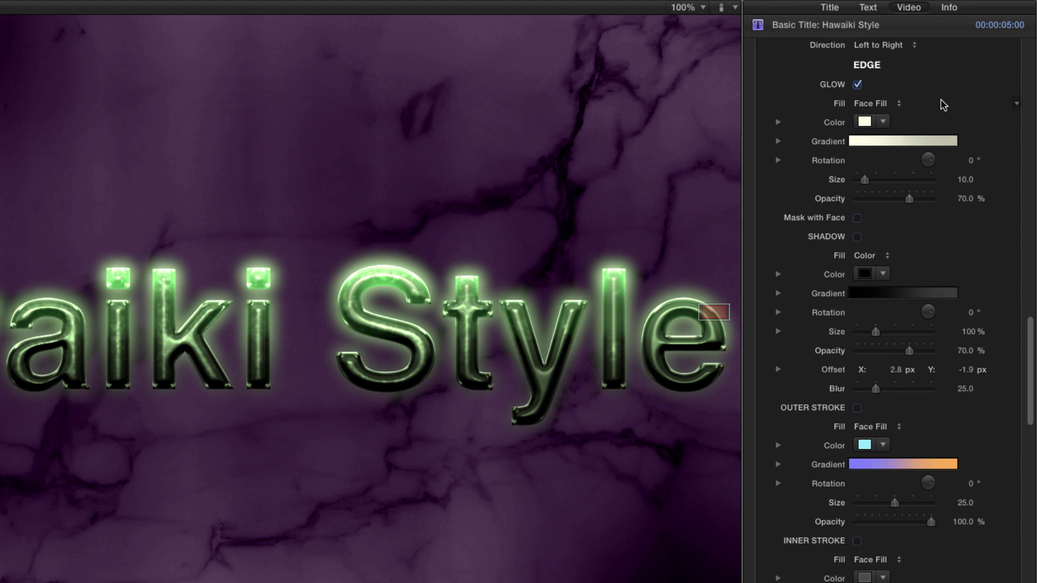
# Enable Outer Stroke with Face Fill and thin its size to 12.87
pyautogui.moveTo(1030, 346); pyautogui.dragTo(1032, 405)
pyautogui.click(857, 109)
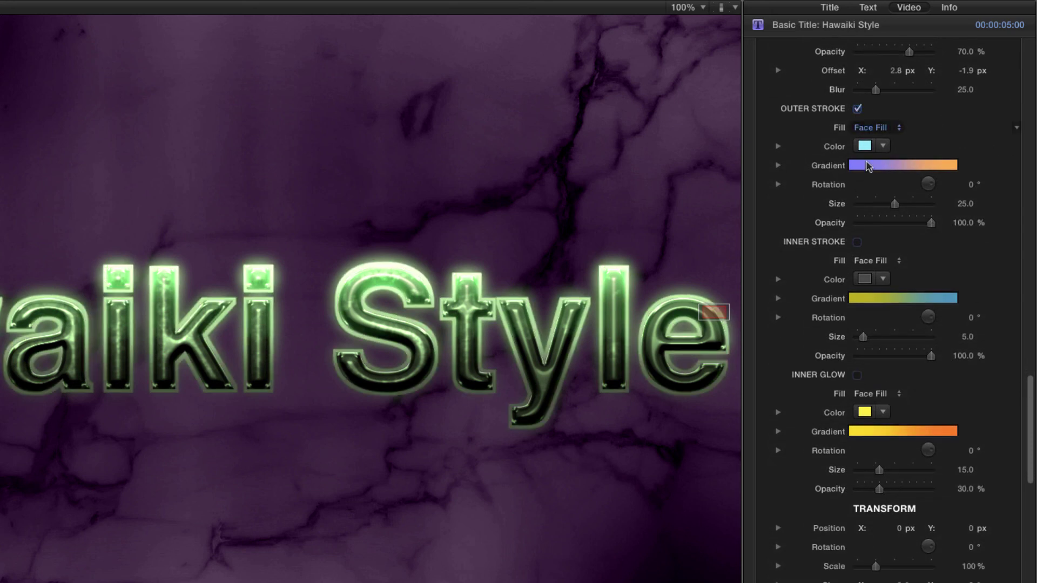
pyautogui.click(875, 128)
pyautogui.click(957, 128)
pyautogui.moveTo(894, 208); pyautogui.dragTo(876, 208)
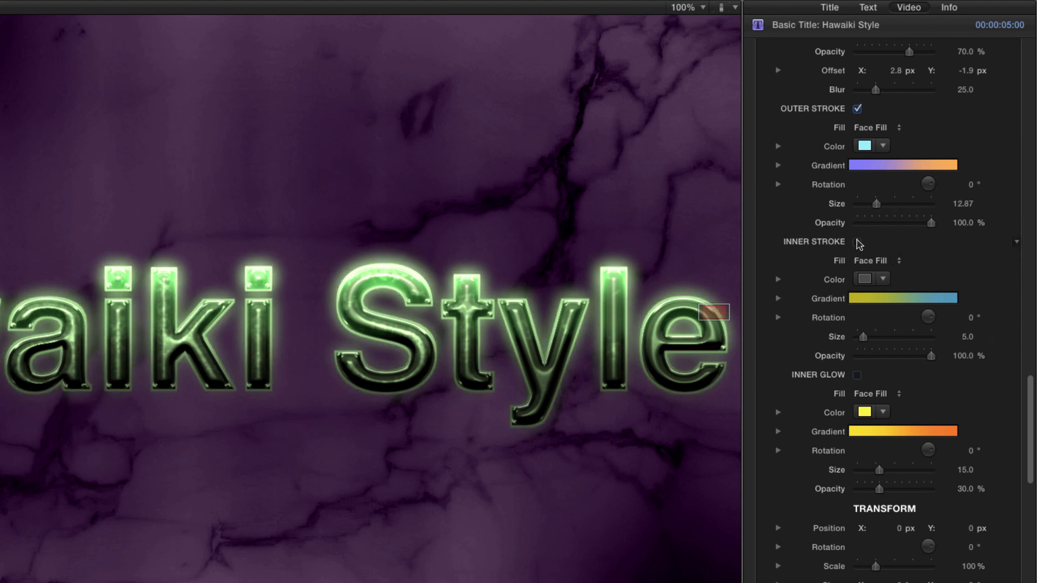
# Enable Inner Stroke with Fill 9 and raise its size to 11.95
pyautogui.click(857, 242)
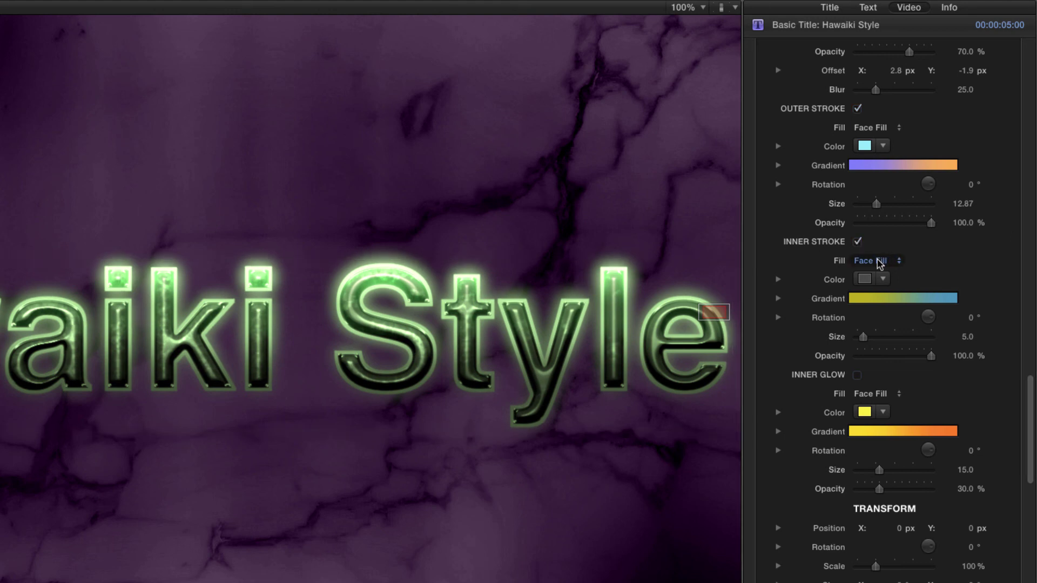
pyautogui.click(877, 262)
pyautogui.press('Escape')
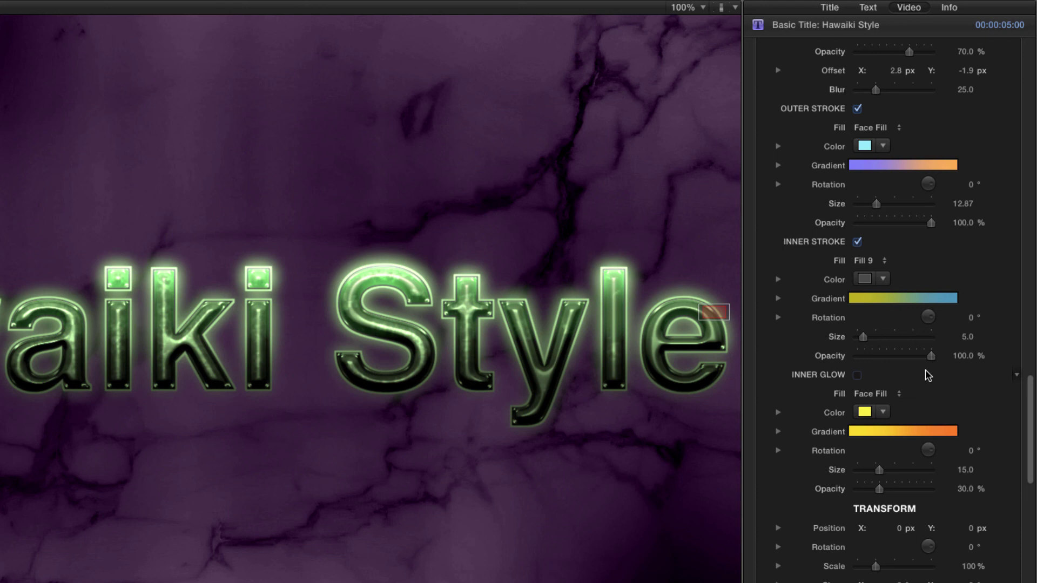
pyautogui.moveTo(863, 337); pyautogui.dragTo(877, 339)
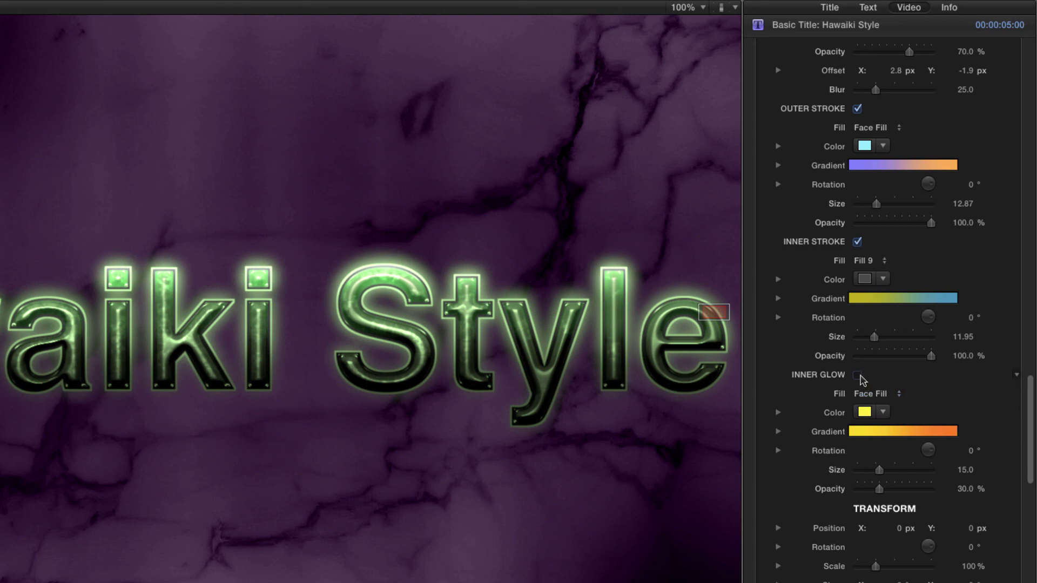
# Enable Inner Glow and set its size to 9.28
pyautogui.click(858, 375)
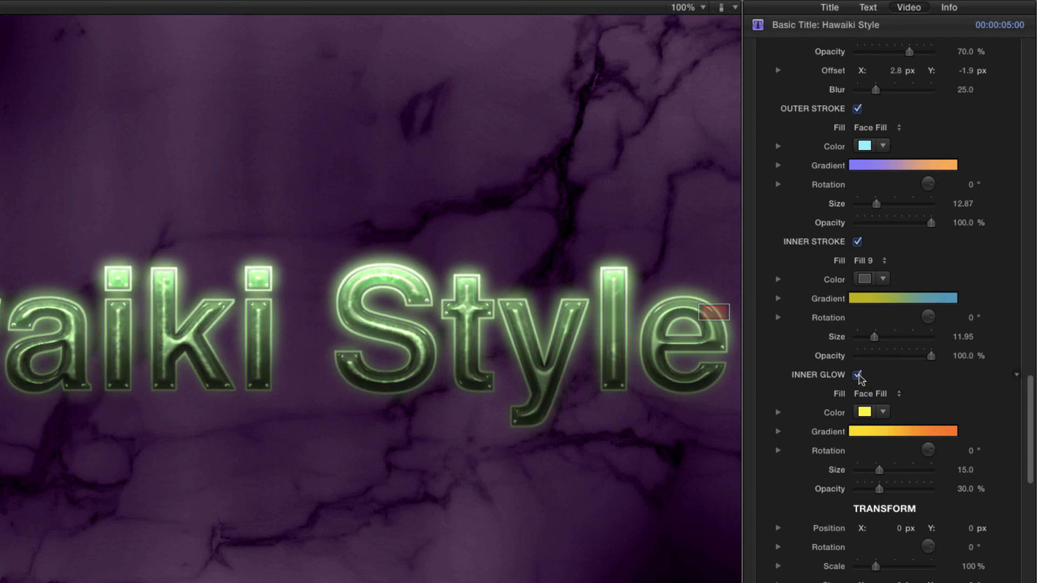
pyautogui.moveTo(879, 470); pyautogui.dragTo(871, 473)
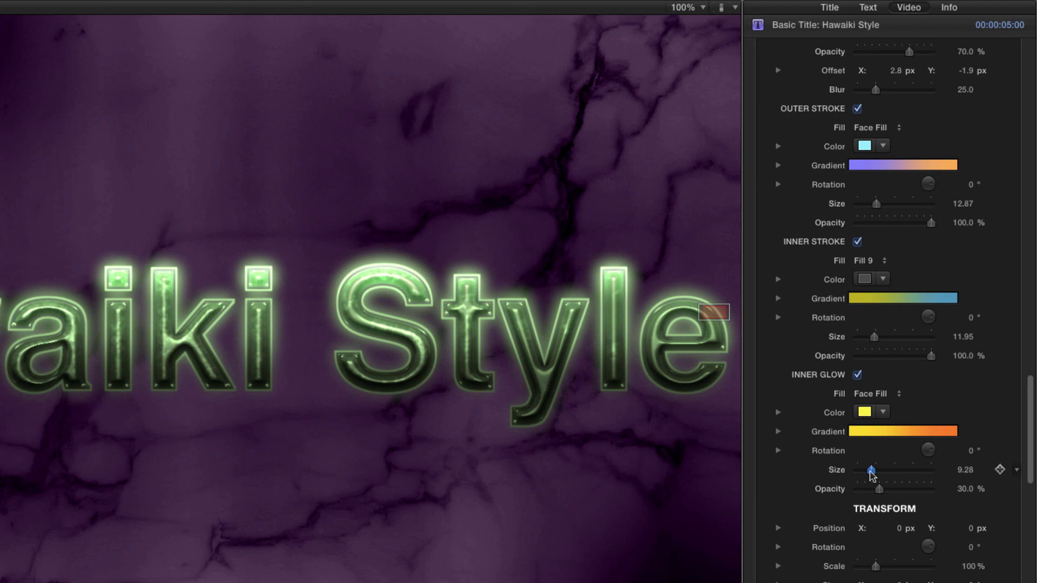
pyautogui.scroll(15, 1020, 303)
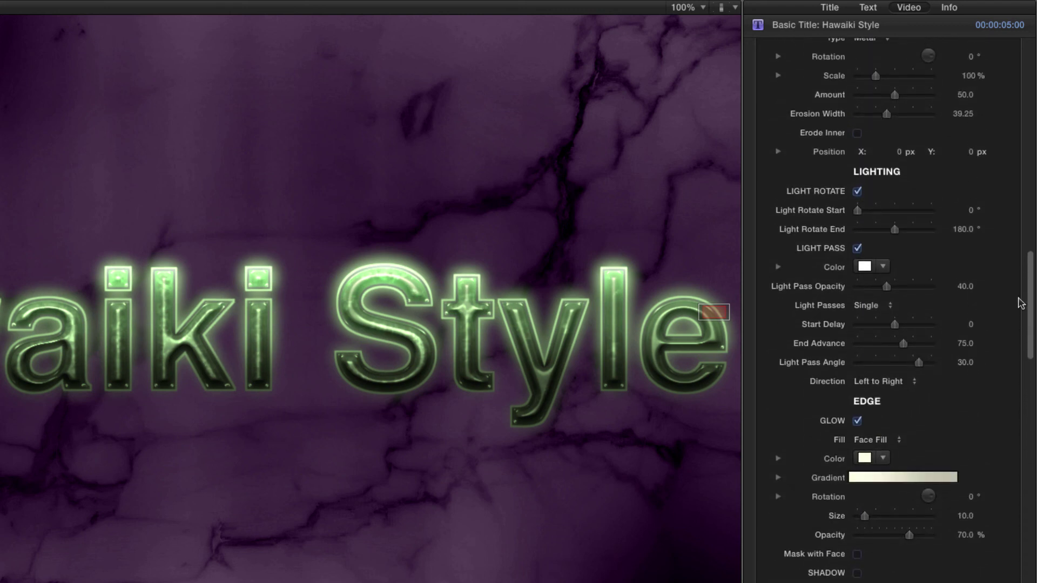
# Change the texture type from Rust to Sky and its blend mode from Multiply to Soft Light
pyautogui.scroll(10, 1020, 303)
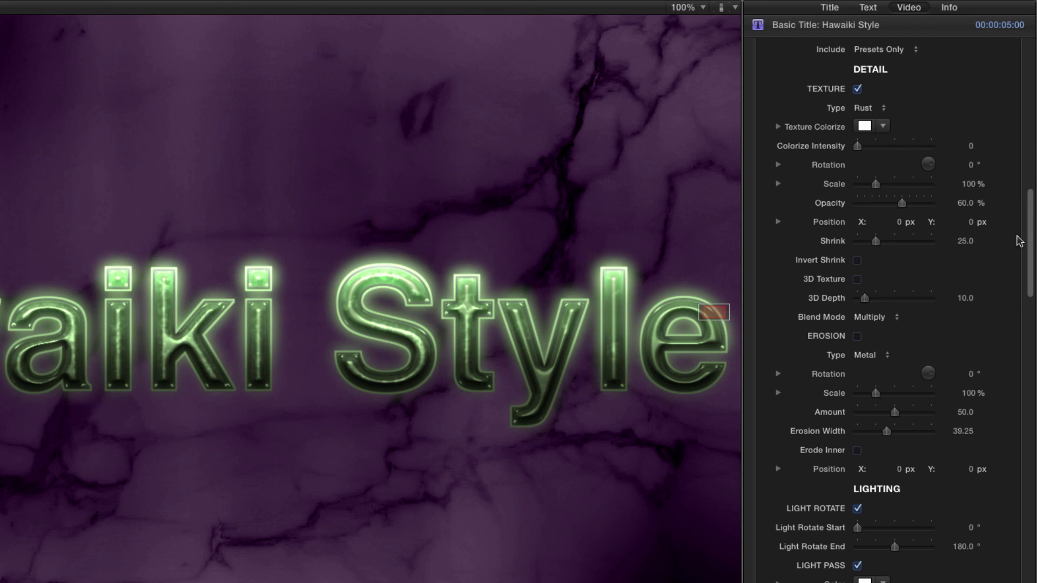
pyautogui.click(860, 109)
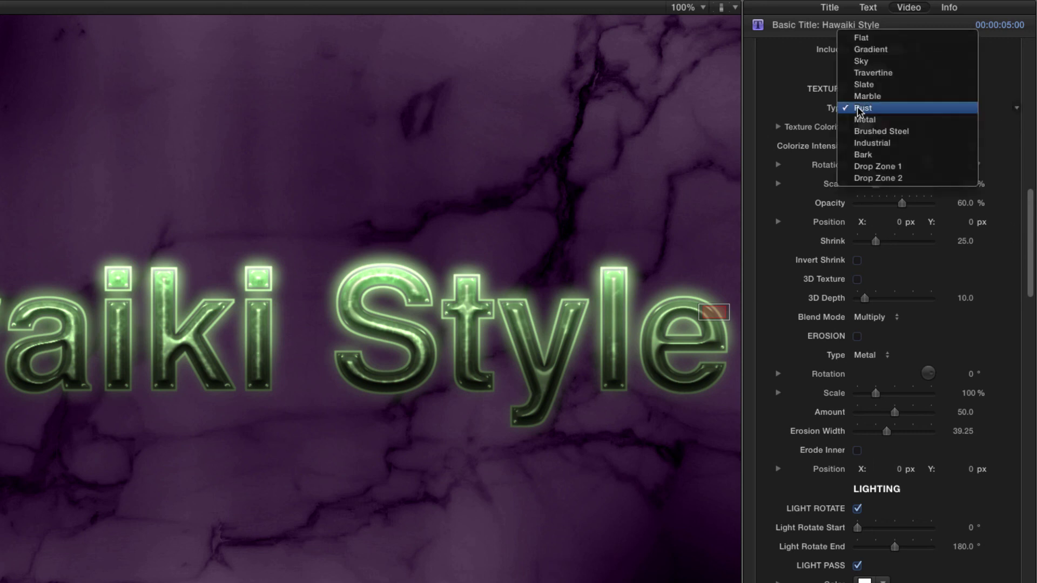
pyautogui.click(871, 59)
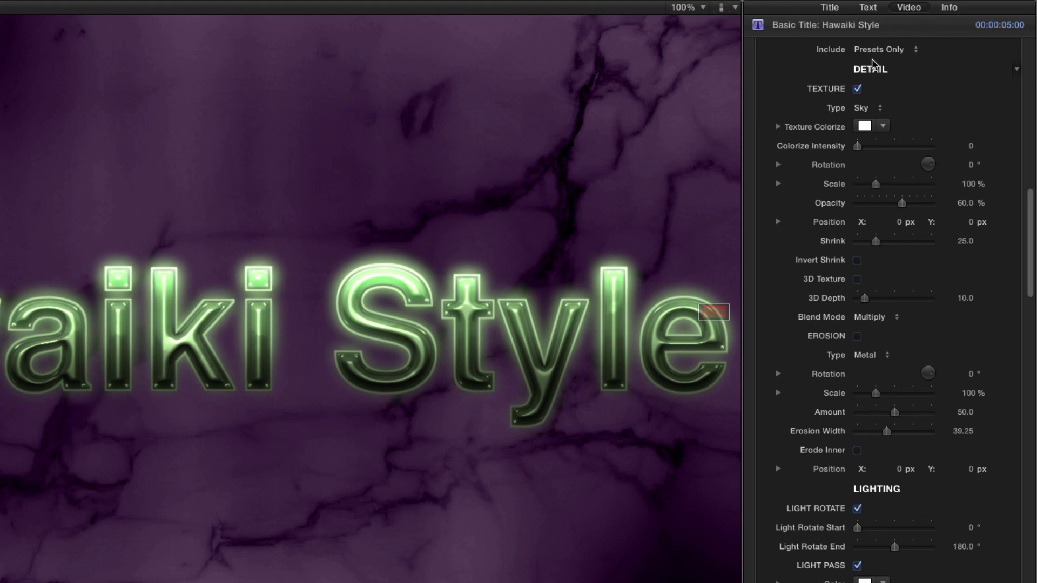
pyautogui.click(870, 317)
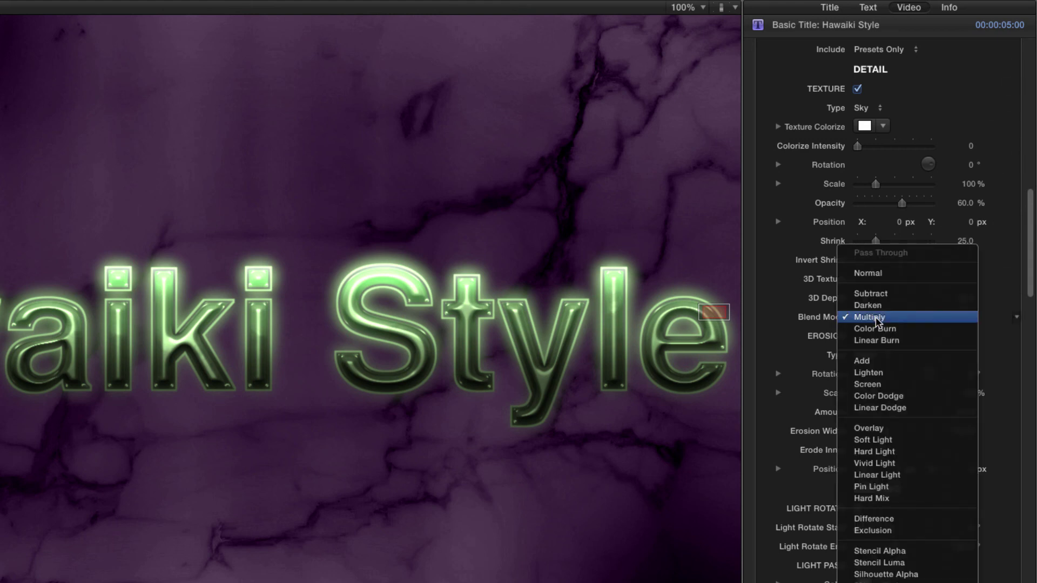
pyautogui.click(887, 440)
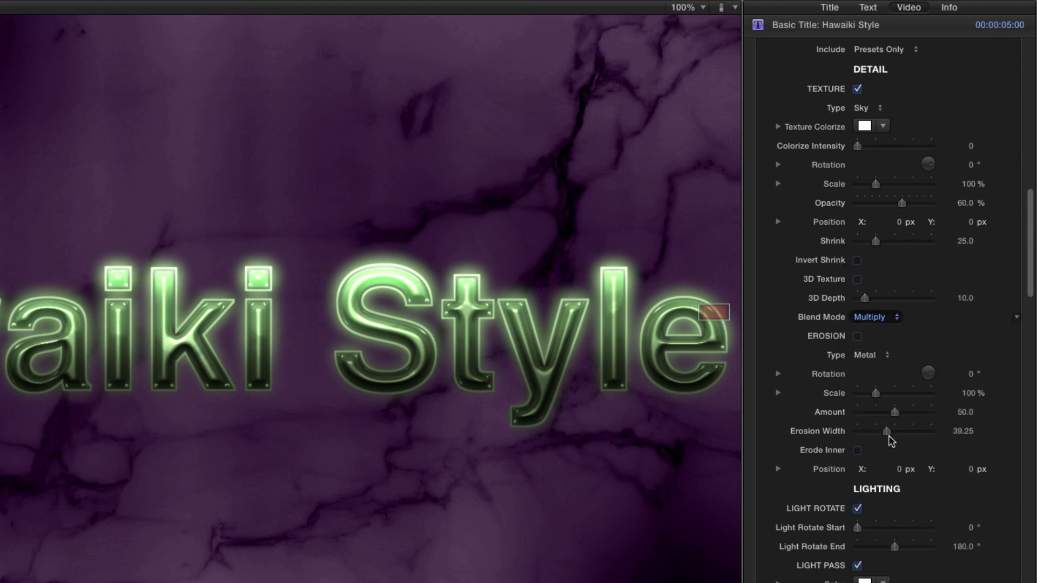